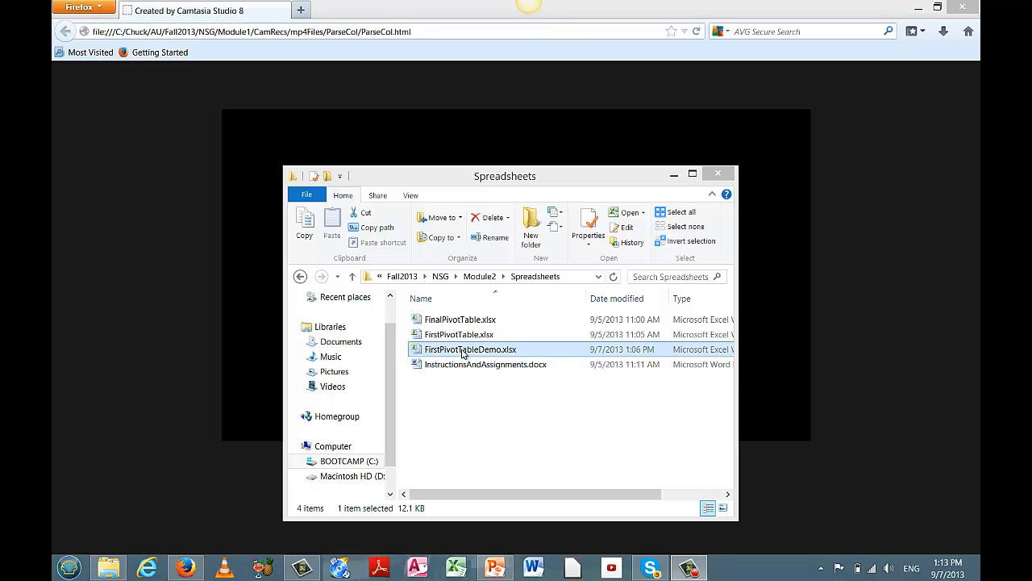
Open FirstPivotTableDemo.xlsx from the Spreadsheets folder in Excel.
{"action": "left_click", "coordinate": [435, 335]}
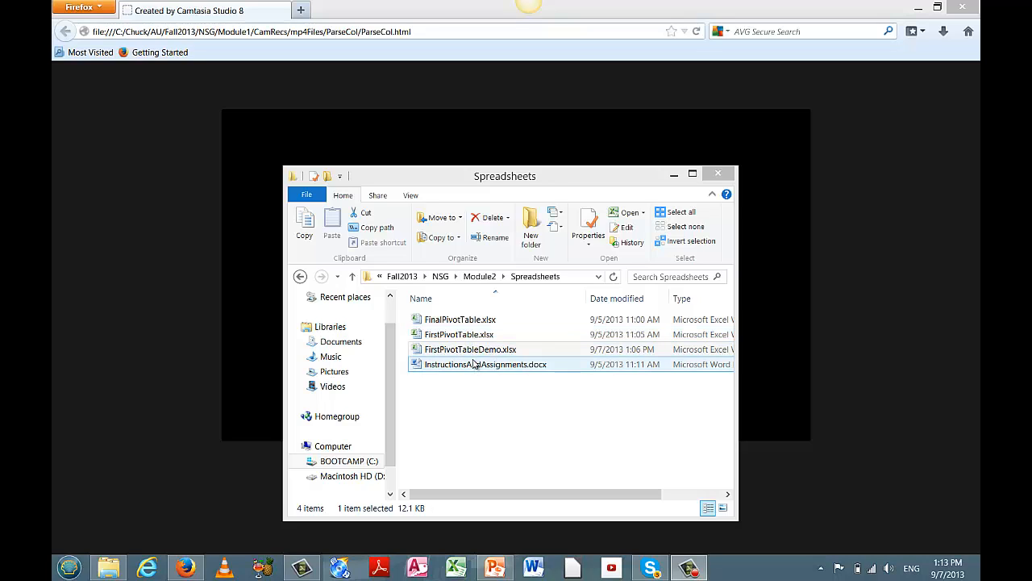
{"action": "left_click", "coordinate": [473, 353]}
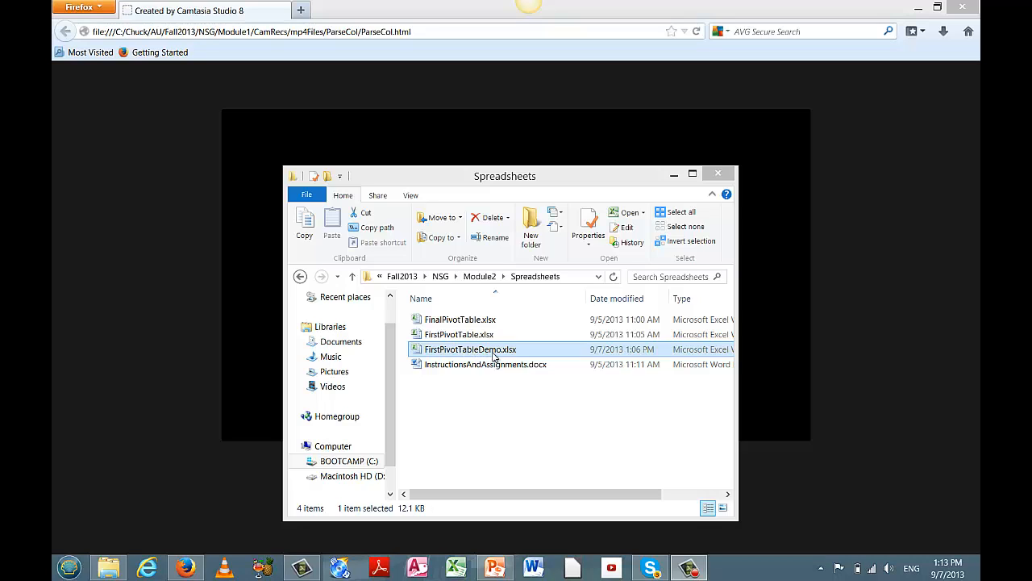
{"action": "double_click", "coordinate": [494, 352]}
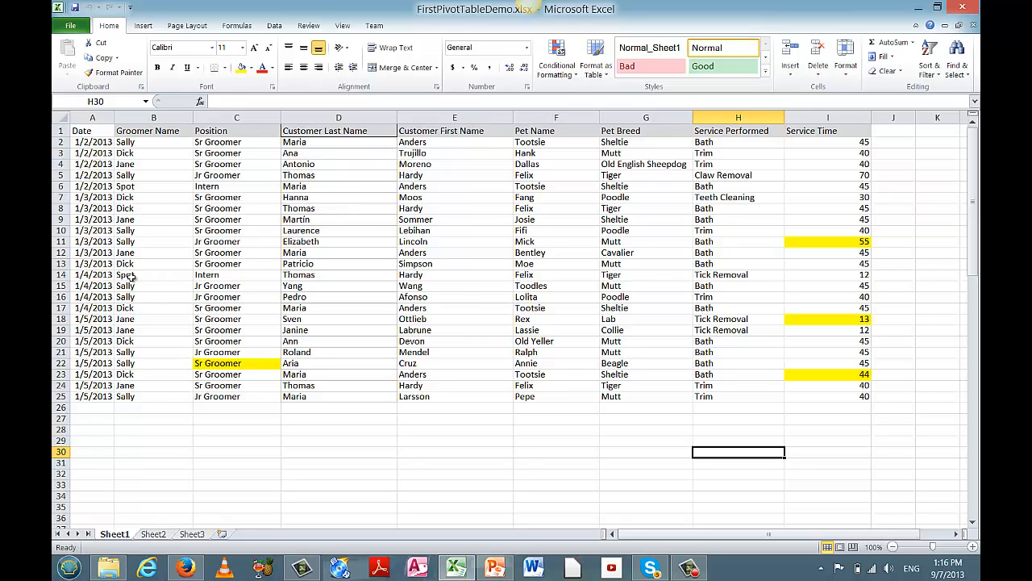
Highlight Spot's appointment rows 14 and 6, then select Groomer Name cells B2:B25.
{"action": "left_click", "coordinate": [61, 274]}
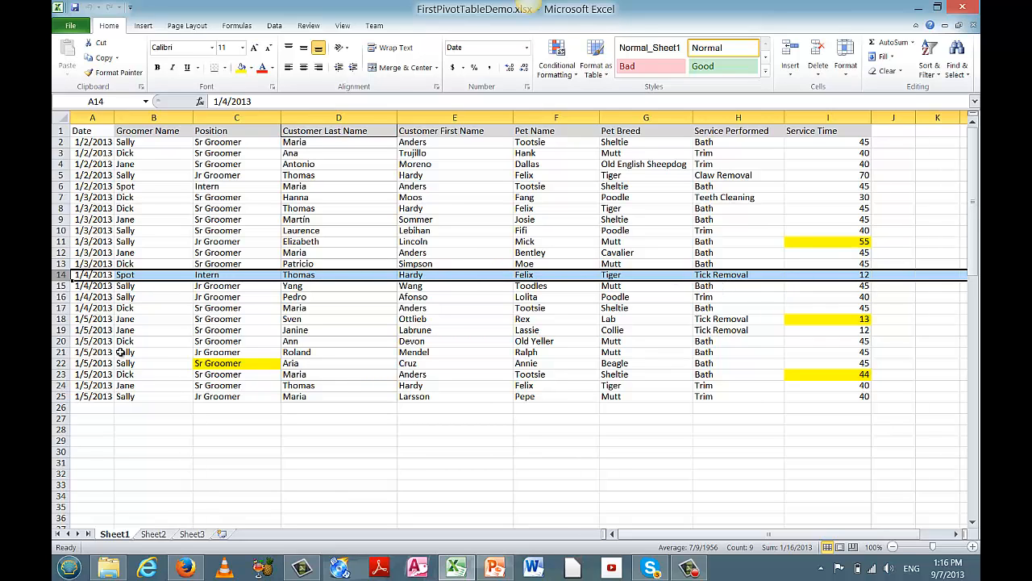
{"action": "left_click", "coordinate": [58, 187]}
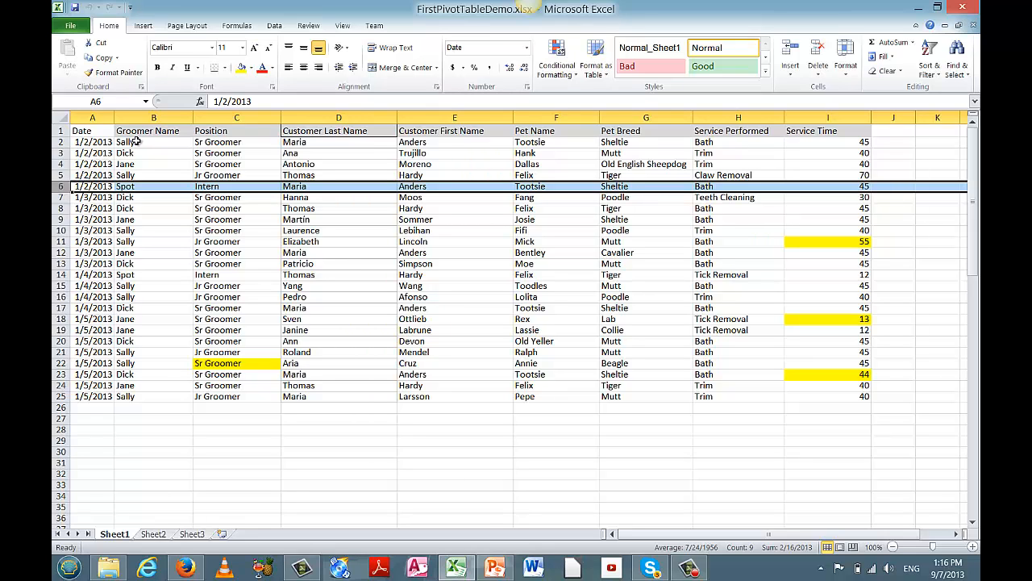
{"action": "left_click_drag", "start_coordinate": [137, 141], "coordinate": [130, 396]}
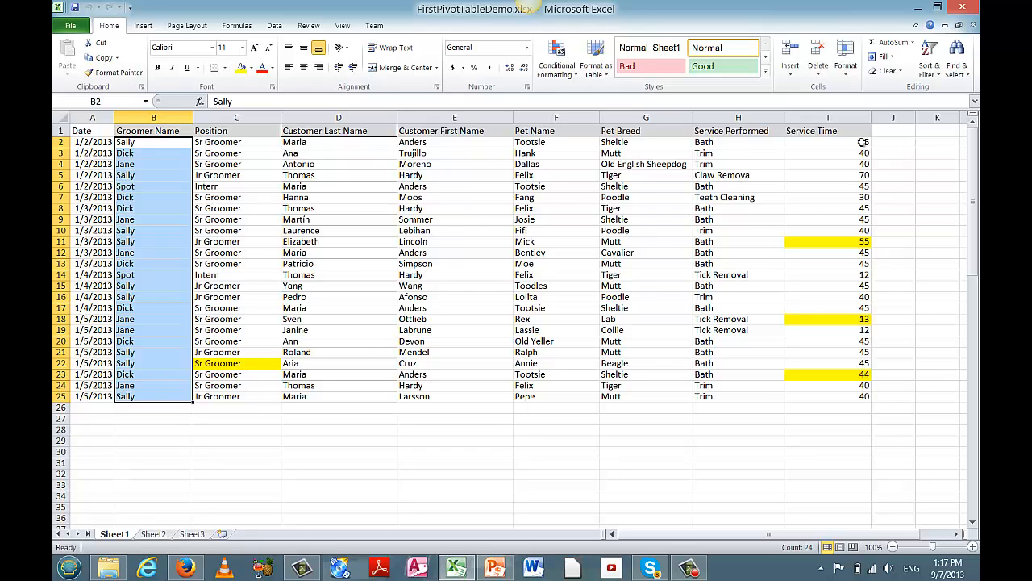
{"action": "left_click_drag", "start_coordinate": [863, 142], "coordinate": [862, 396]}
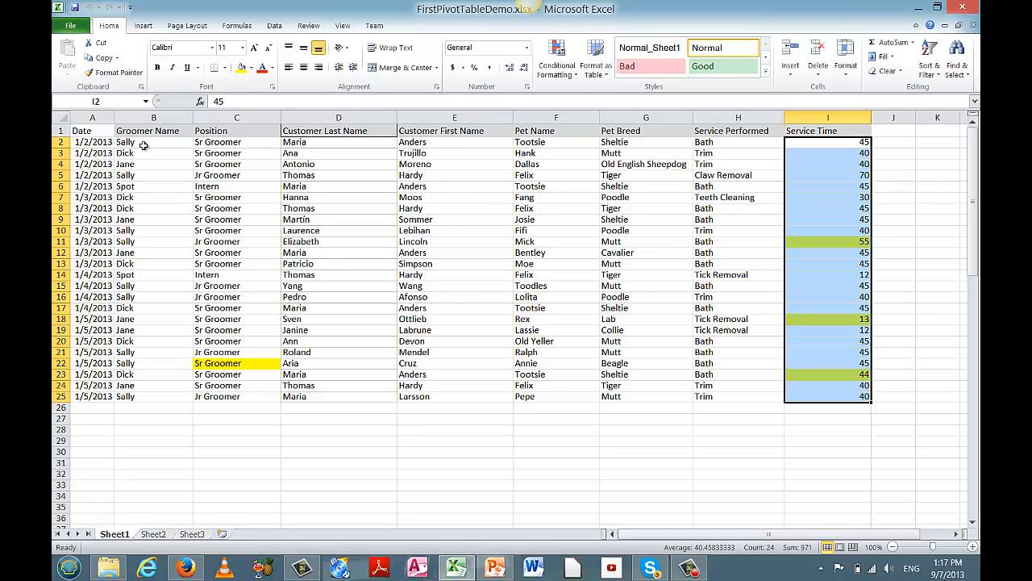
{"action": "left_click_drag", "start_coordinate": [142, 146], "coordinate": [142, 373]}
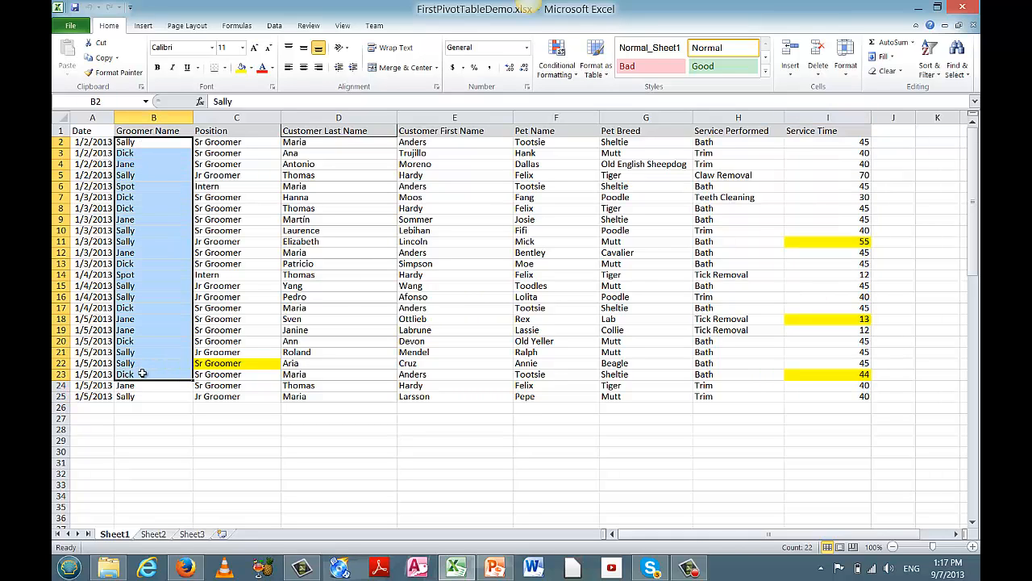
{"action": "left_click", "coordinate": [829, 145]}
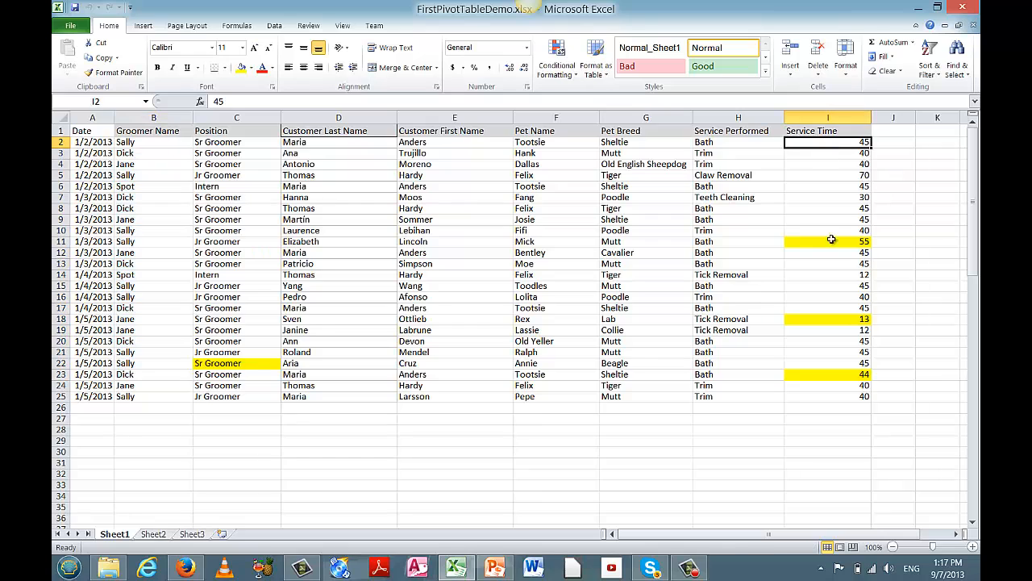
{"action": "left_click_drag", "start_coordinate": [831, 239], "coordinate": [842, 393]}
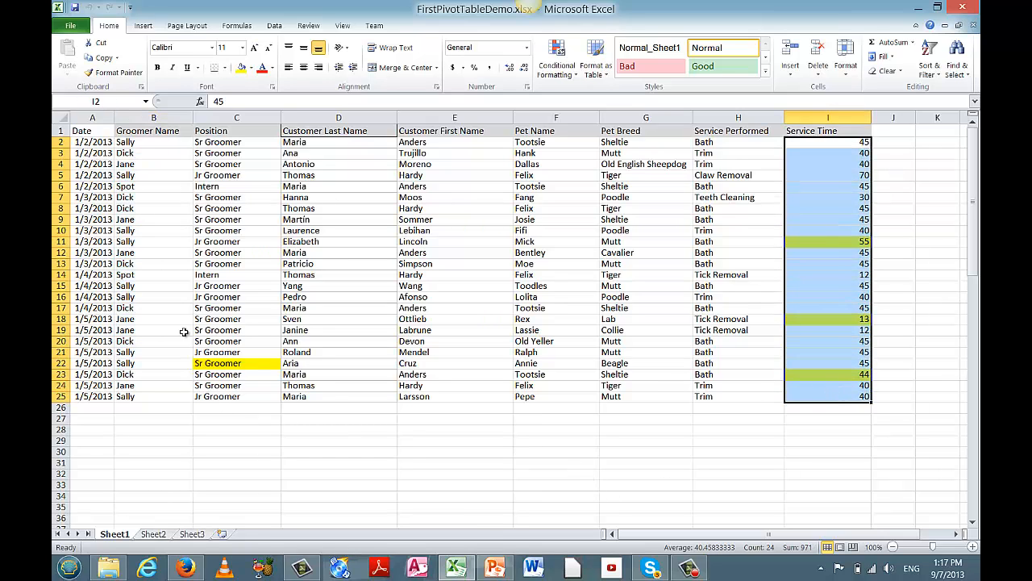
{"action": "left_click", "coordinate": [147, 142]}
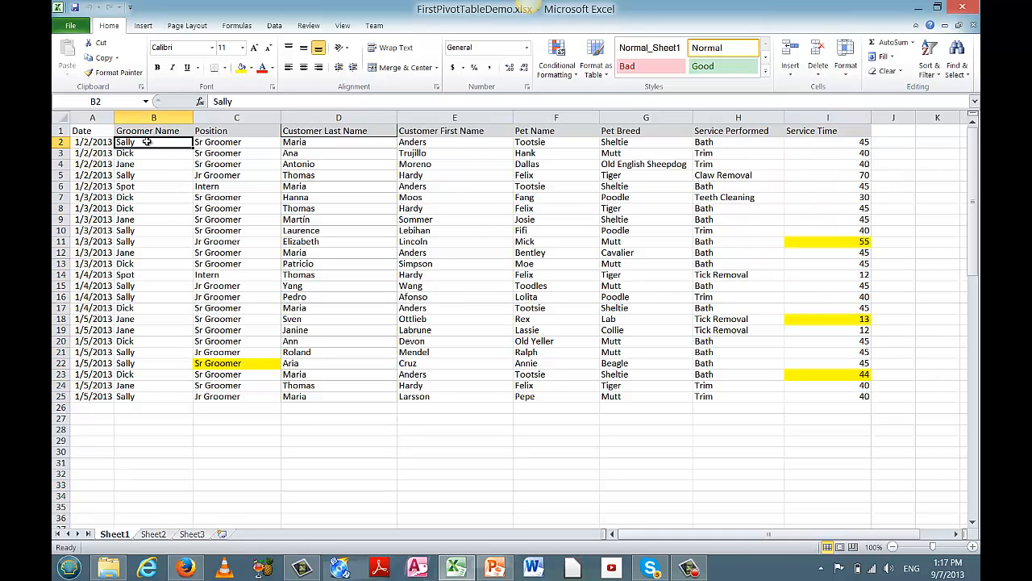
{"action": "left_click_drag", "start_coordinate": [147, 142], "coordinate": [161, 396]}
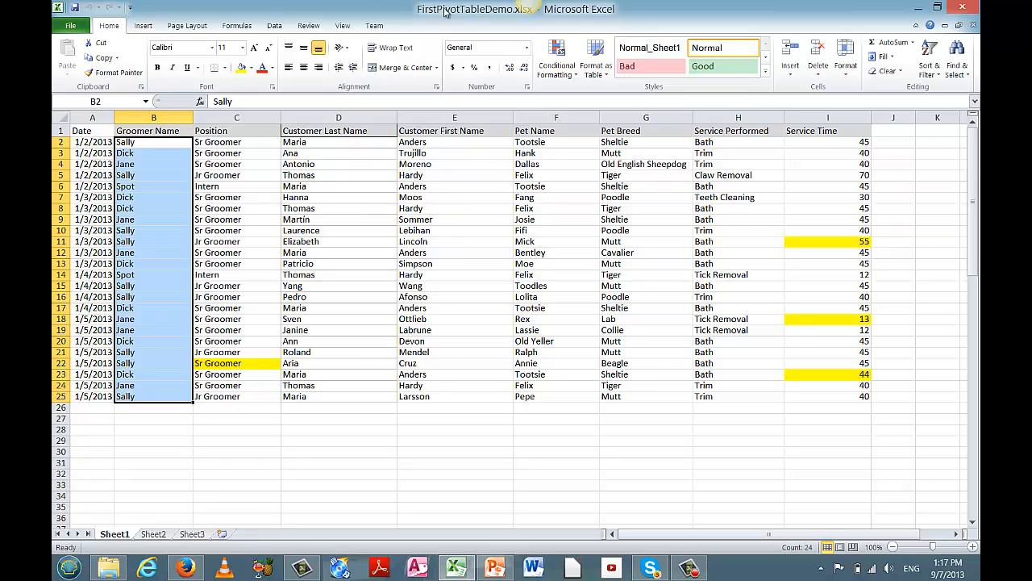
Start a new conditional formatting rule for the Groomer Name range B2:B25.
{"action": "left_click", "coordinate": [559, 61]}
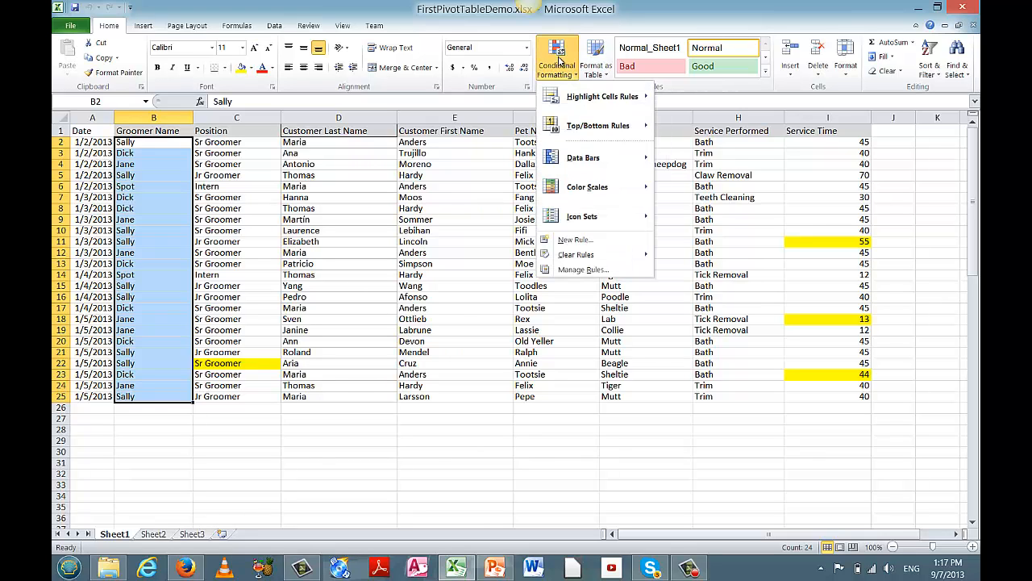
{"action": "mouse_move", "coordinate": [574, 130]}
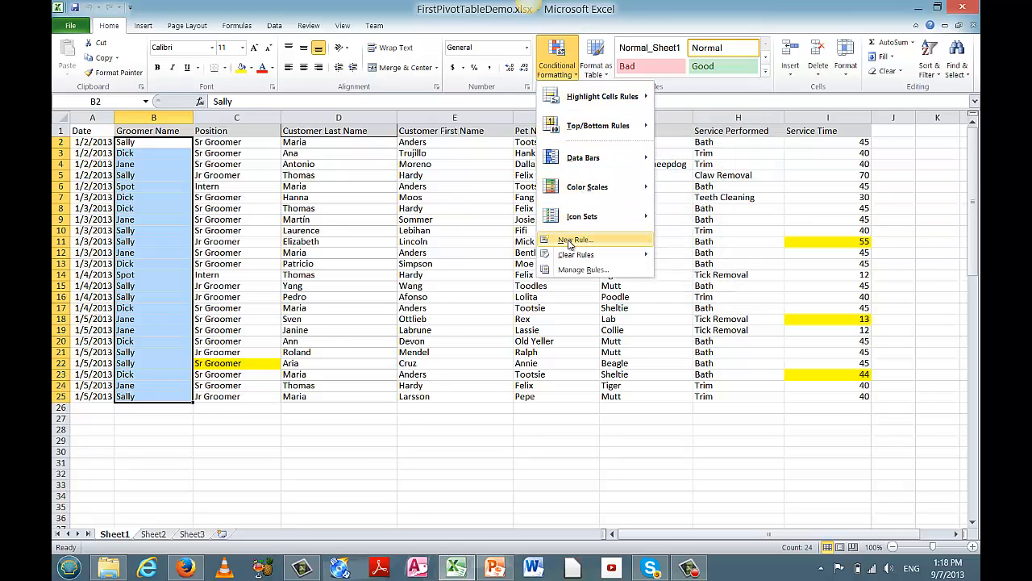
{"action": "mouse_move", "coordinate": [571, 256]}
{"action": "left_click", "coordinate": [570, 241]}
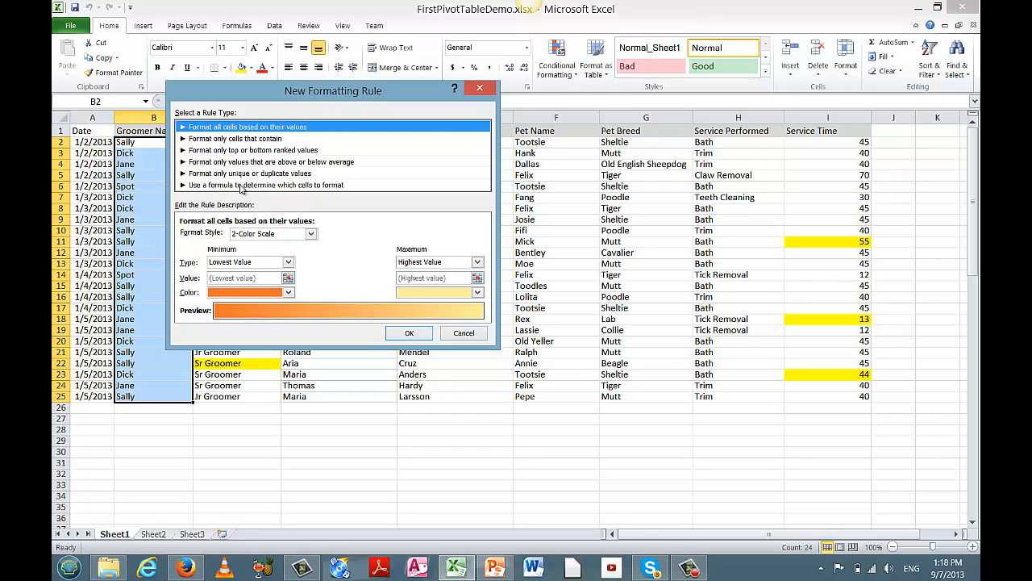
Set the rule type to 'Use a formula to determine which cells to format'.
{"action": "left_click", "coordinate": [240, 185]}
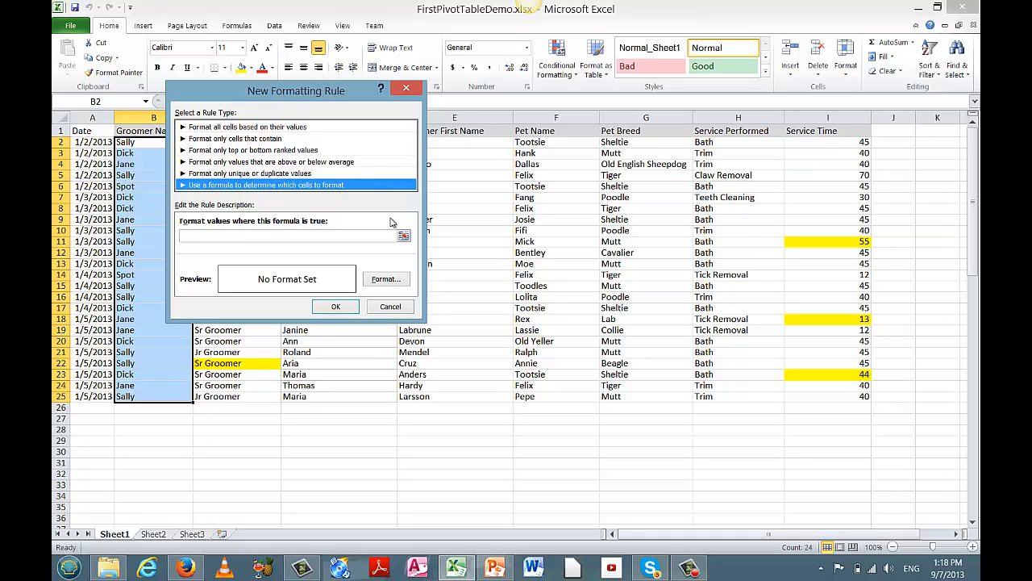
Enter the formula =b2="Spot" as the rule's condition.
{"action": "left_click", "coordinate": [205, 236]}
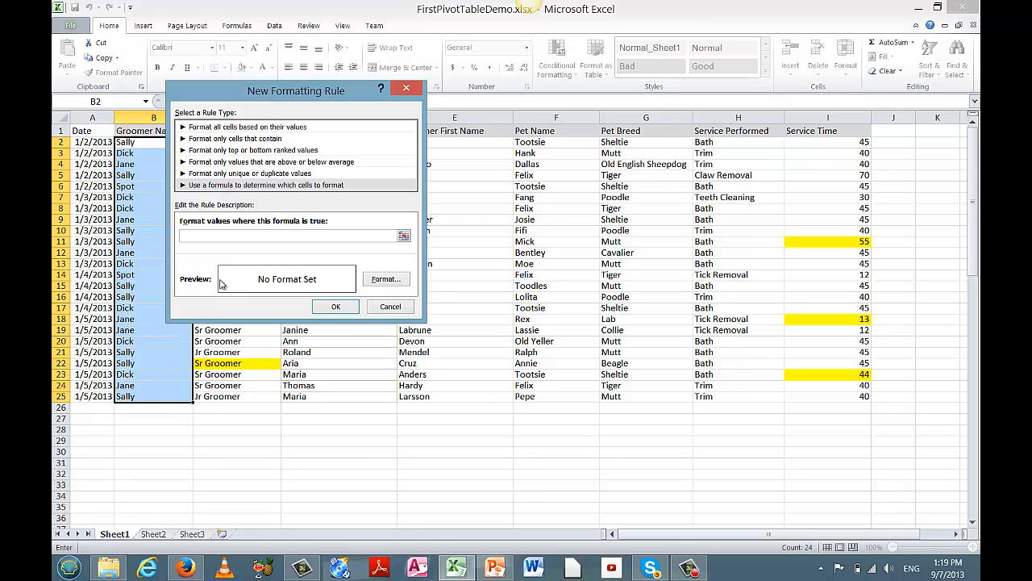
{"action": "type", "text": "="}
{"action": "type", "text": "ot\""}
Give the rule a bold italic blue font and apply it to B2:B25.
{"action": "left_click", "coordinate": [385, 279]}
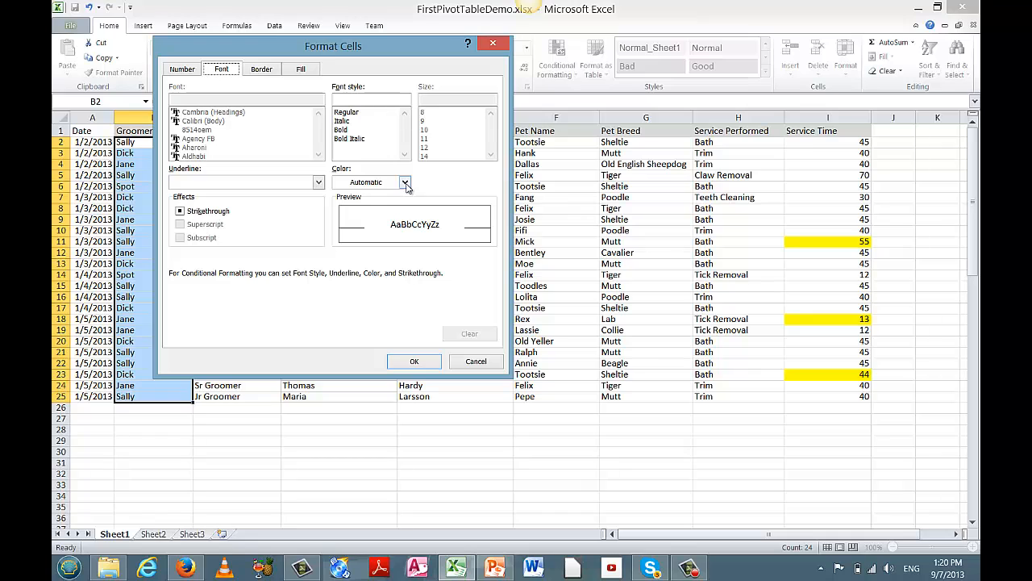
{"action": "left_click", "coordinate": [351, 139]}
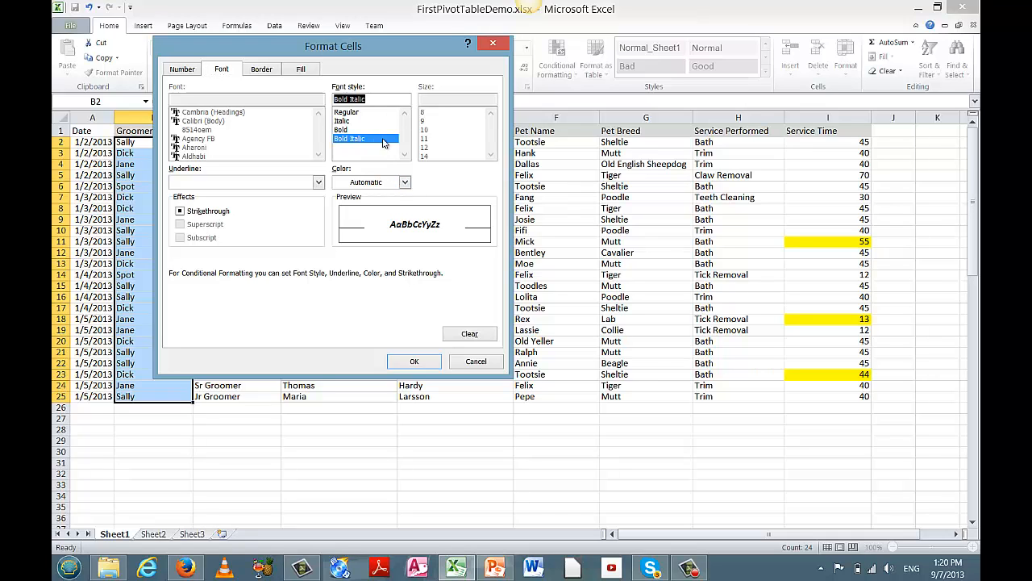
{"action": "left_click", "coordinate": [405, 183]}
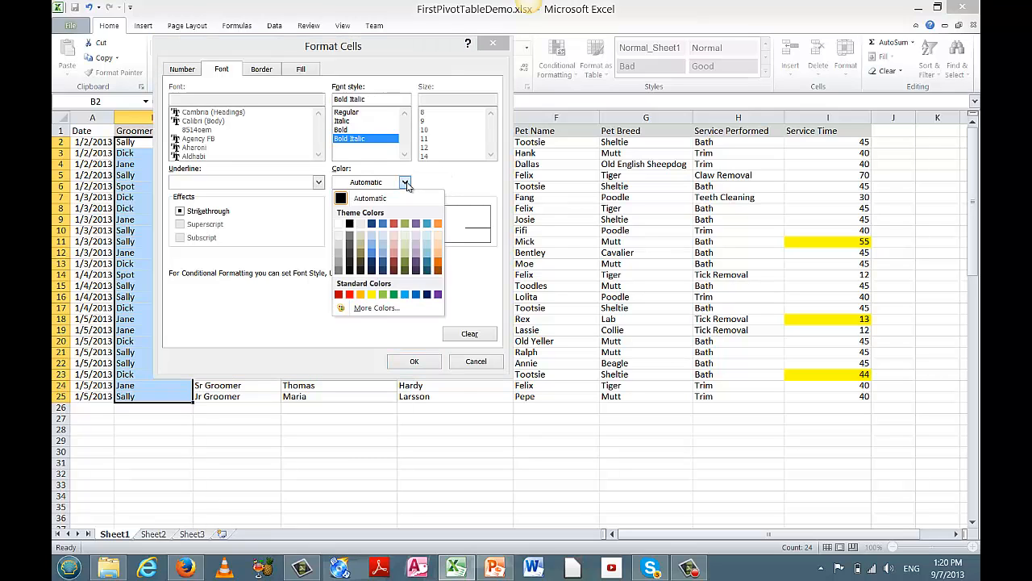
{"action": "left_click", "coordinate": [406, 295]}
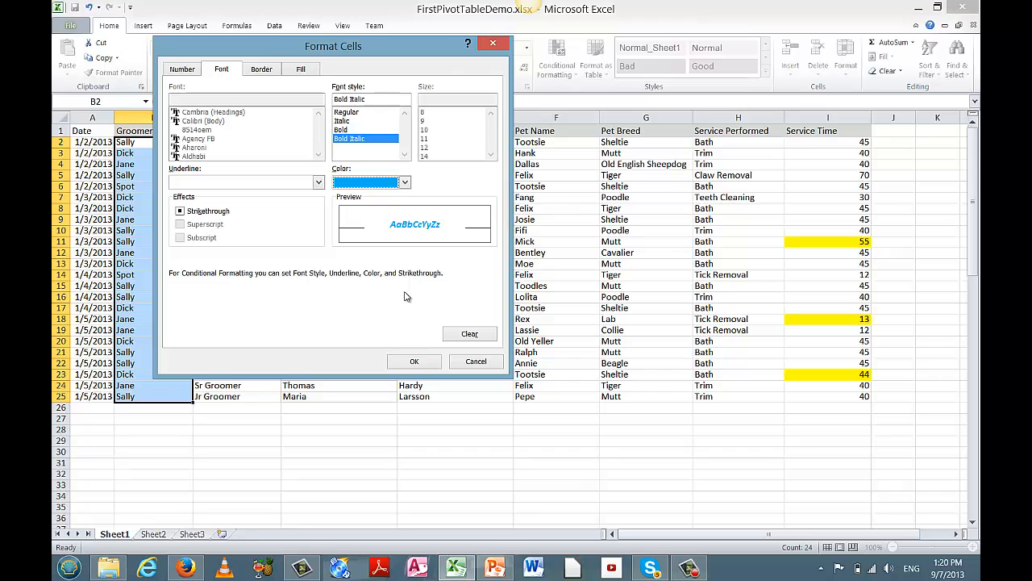
{"action": "left_click", "coordinate": [429, 362]}
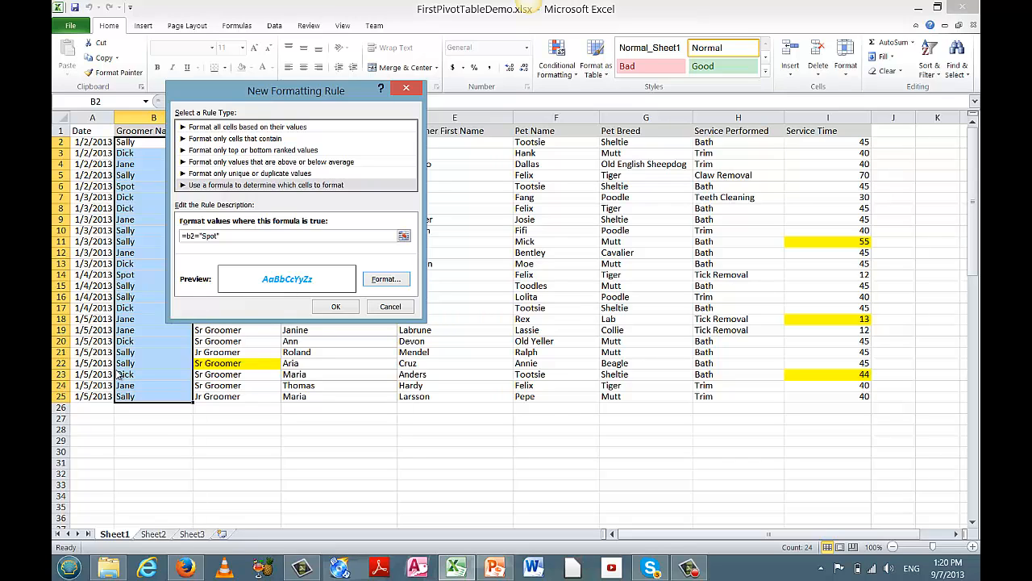
{"action": "left_click", "coordinate": [349, 309]}
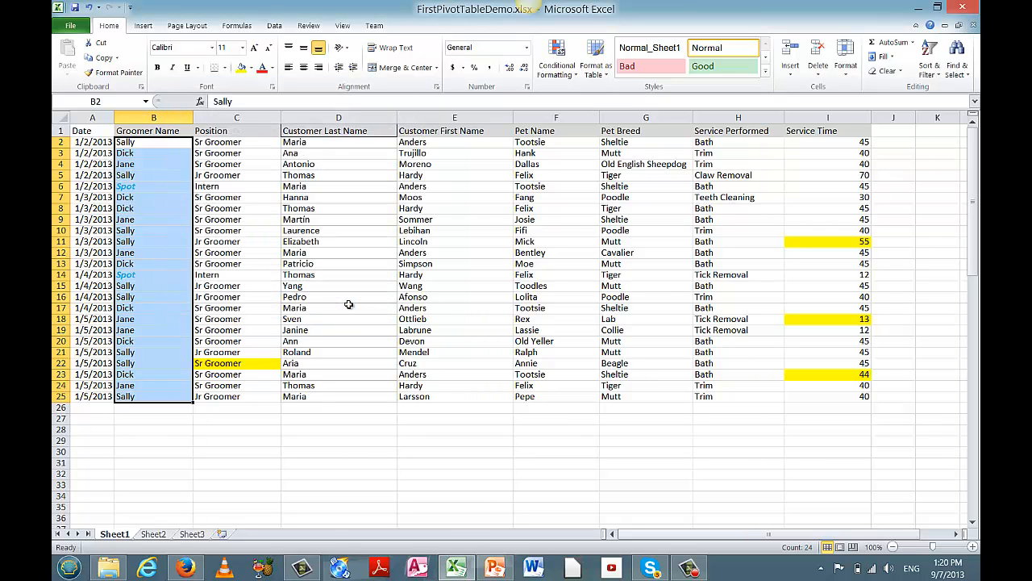
{"action": "left_click", "coordinate": [304, 494]}
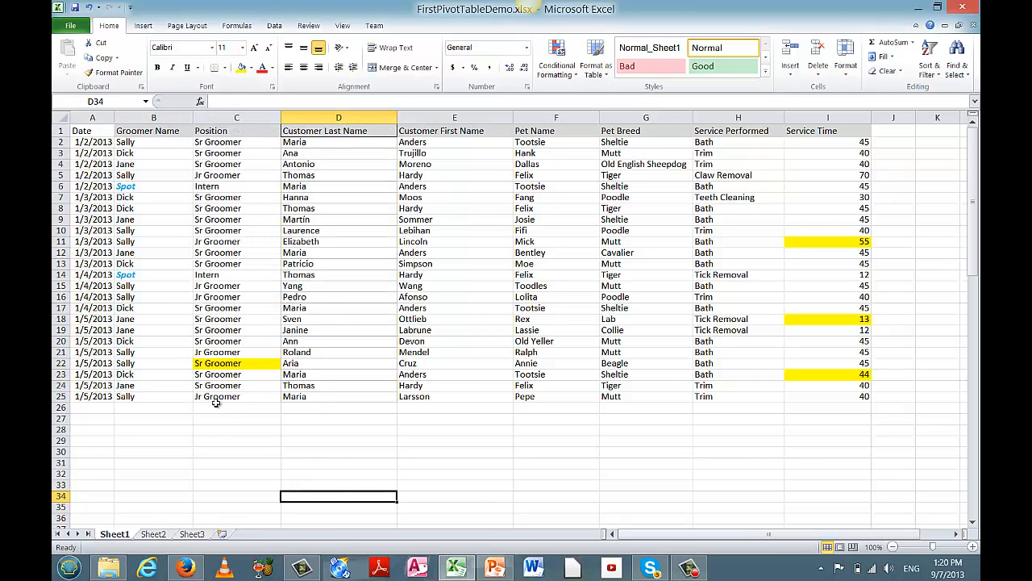
{"action": "left_click", "coordinate": [129, 275]}
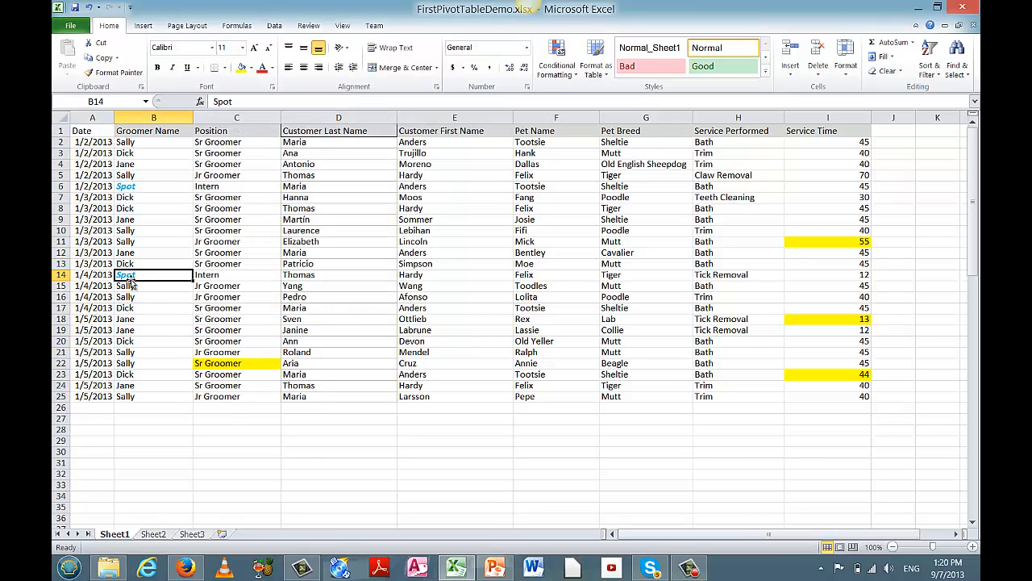
{"action": "left_click", "coordinate": [131, 187]}
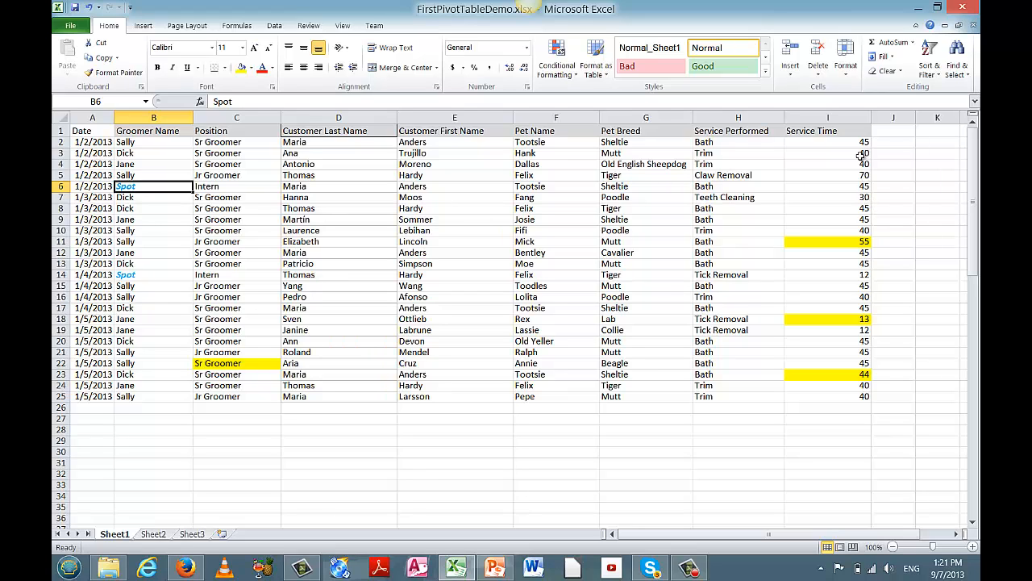
Select Service Time cells I2:I25 and create a formula rule with condition =b2="Spot".
{"action": "left_click_drag", "start_coordinate": [859, 142], "coordinate": [871, 401]}
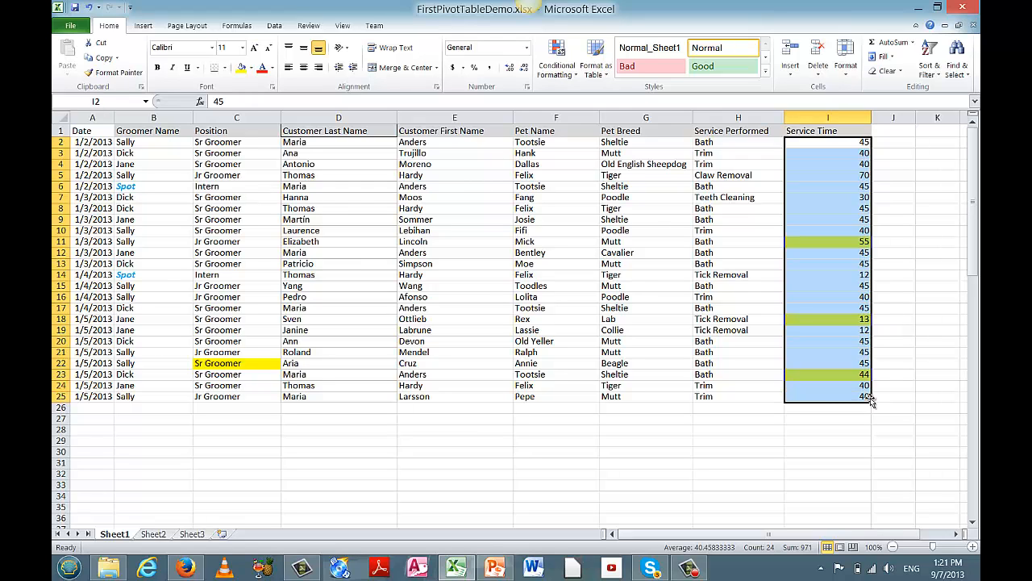
{"action": "left_click", "coordinate": [574, 77]}
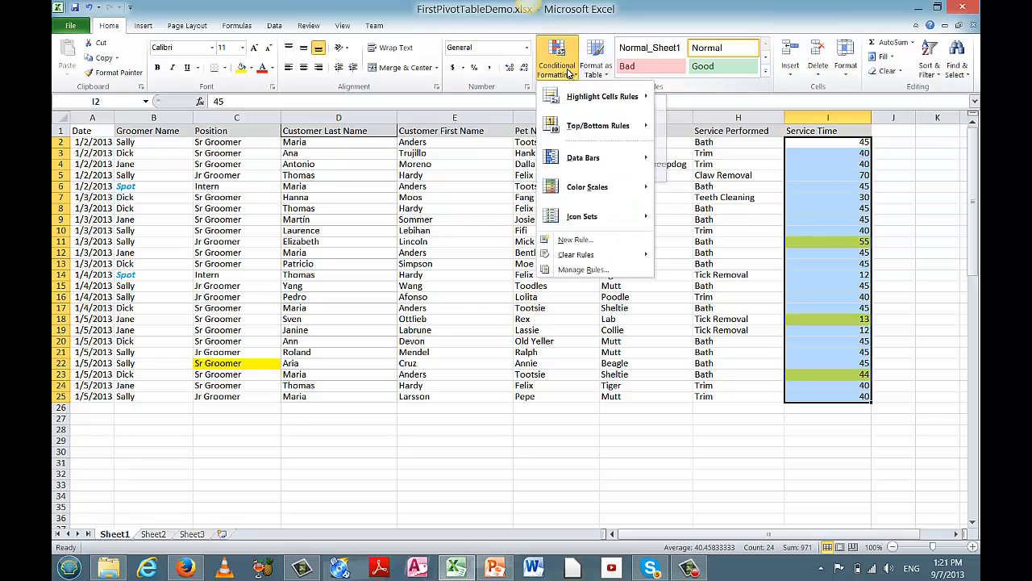
{"action": "left_click", "coordinate": [582, 240]}
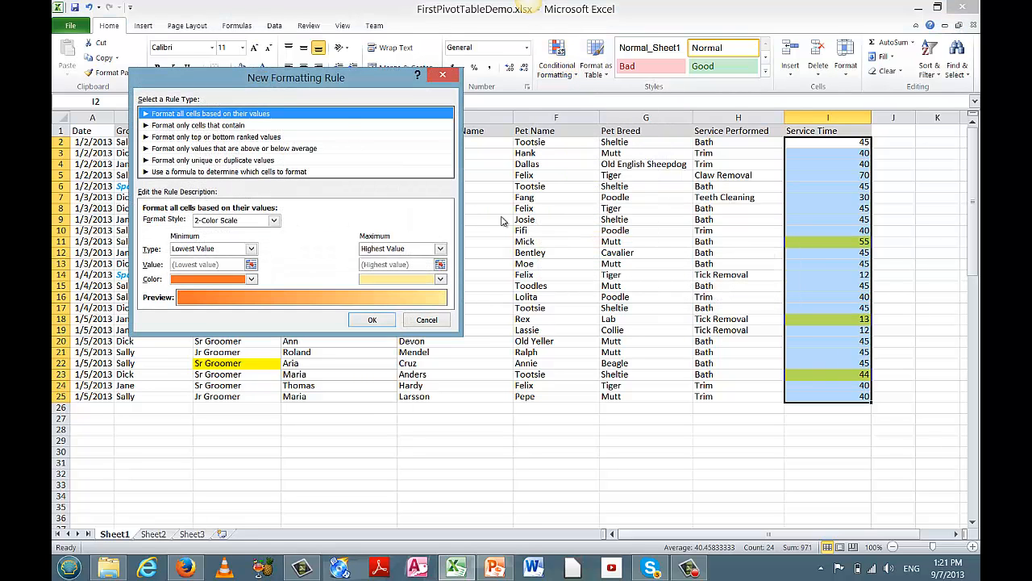
{"action": "left_click", "coordinate": [249, 173]}
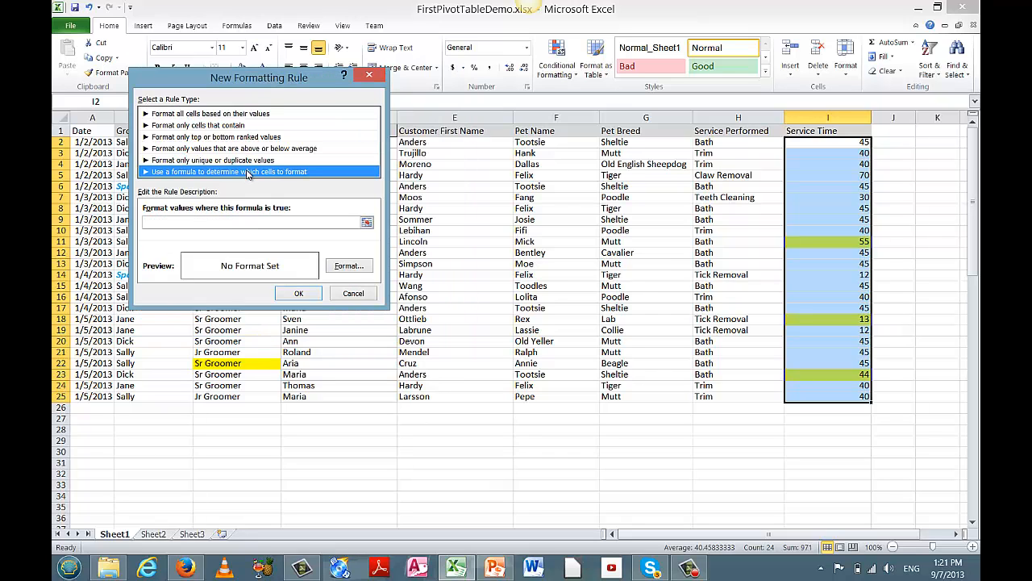
{"action": "left_click", "coordinate": [196, 223]}
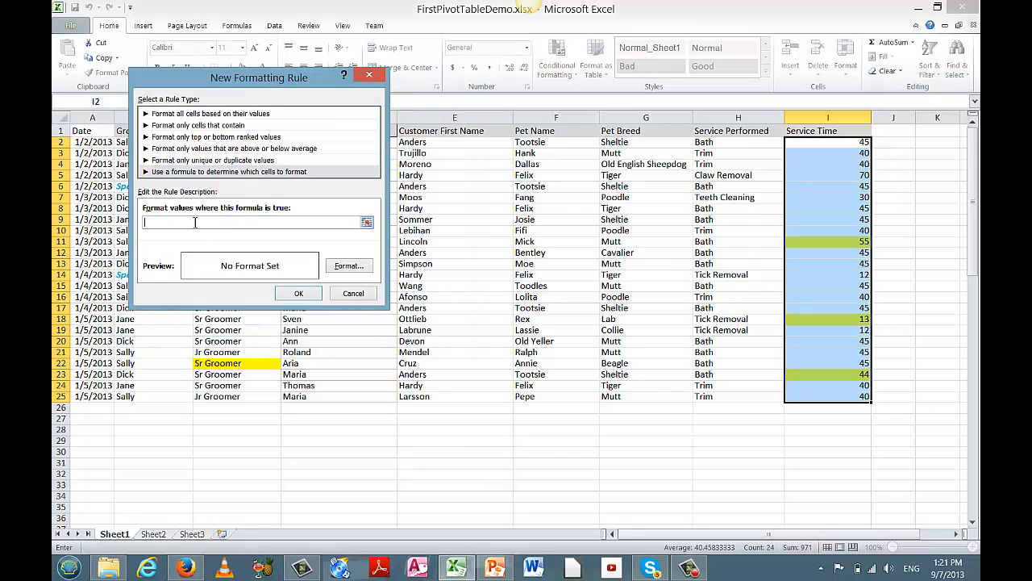
{"action": "type", "text": "=b2=\"Spot"}
Format the Service Time rule in blue bold italic, apply it, then deselect the range.
{"action": "left_click", "coordinate": [343, 269]}
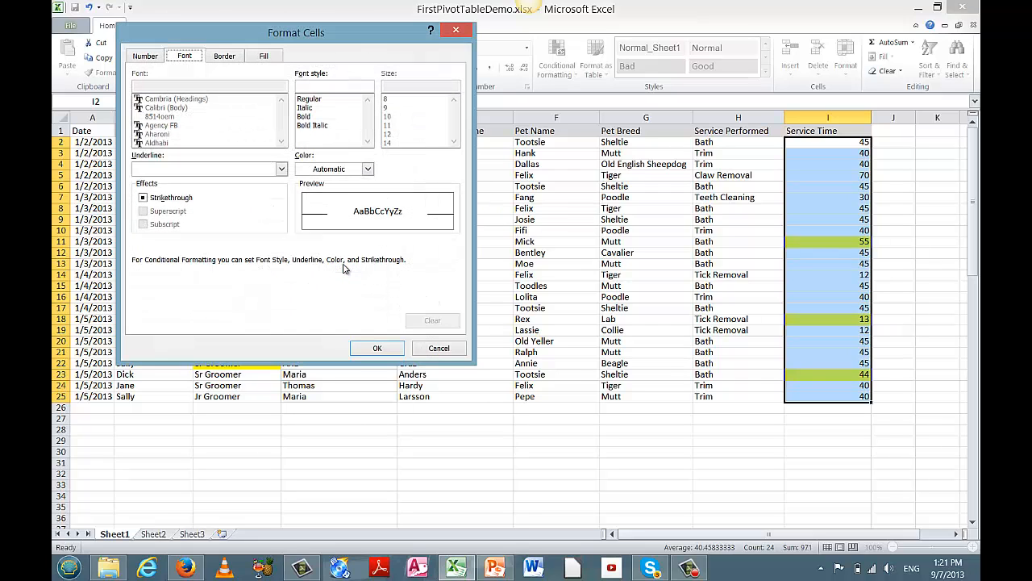
{"action": "left_click", "coordinate": [369, 169]}
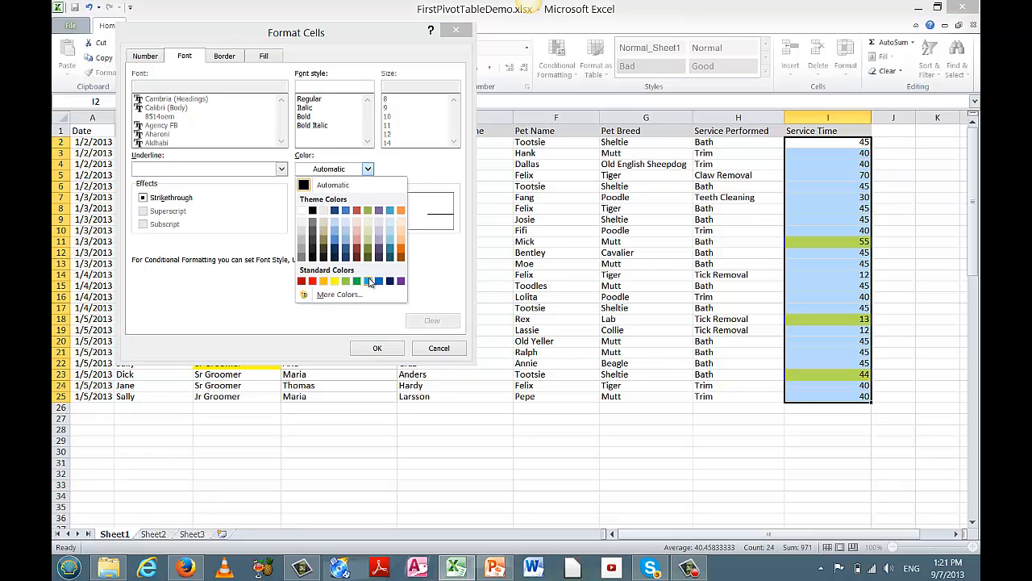
{"action": "left_click", "coordinate": [369, 280]}
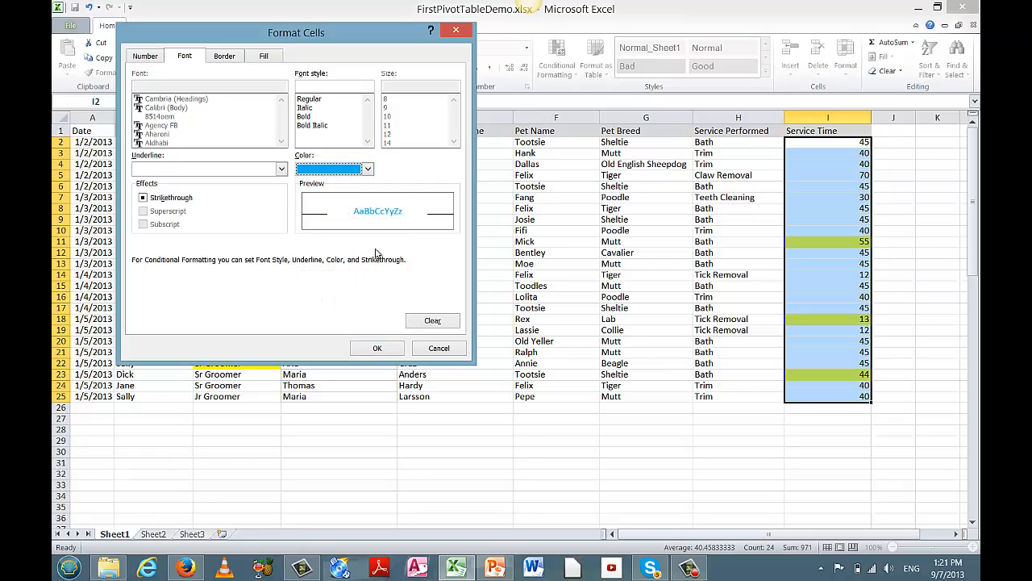
{"action": "left_click", "coordinate": [310, 126]}
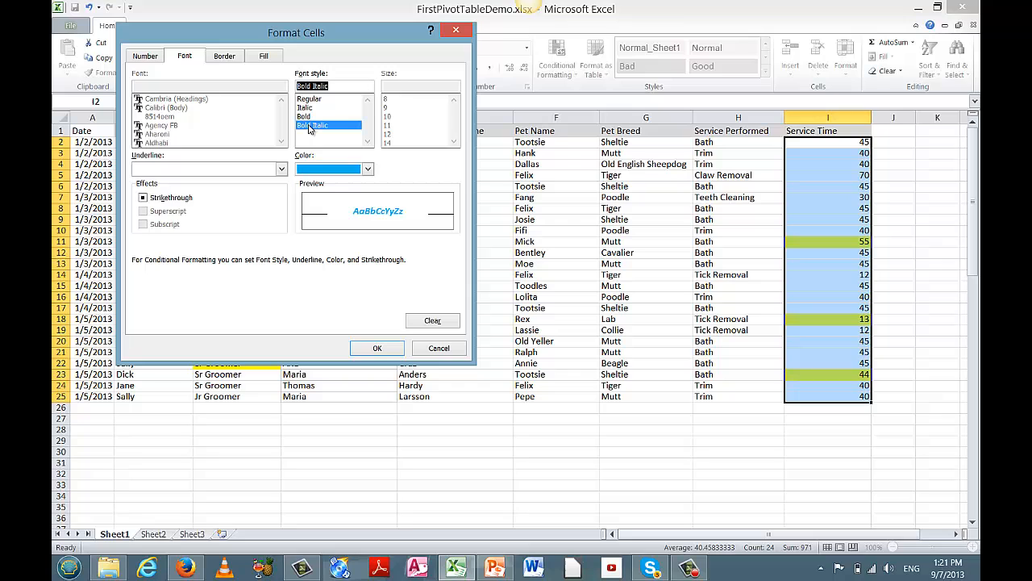
{"action": "left_click", "coordinate": [378, 348]}
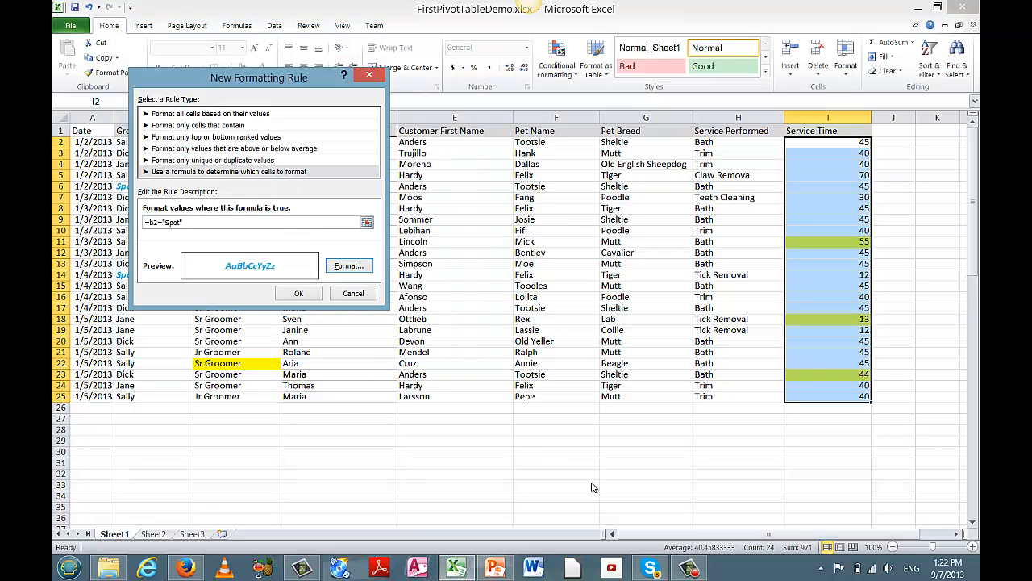
{"action": "left_click", "coordinate": [298, 293]}
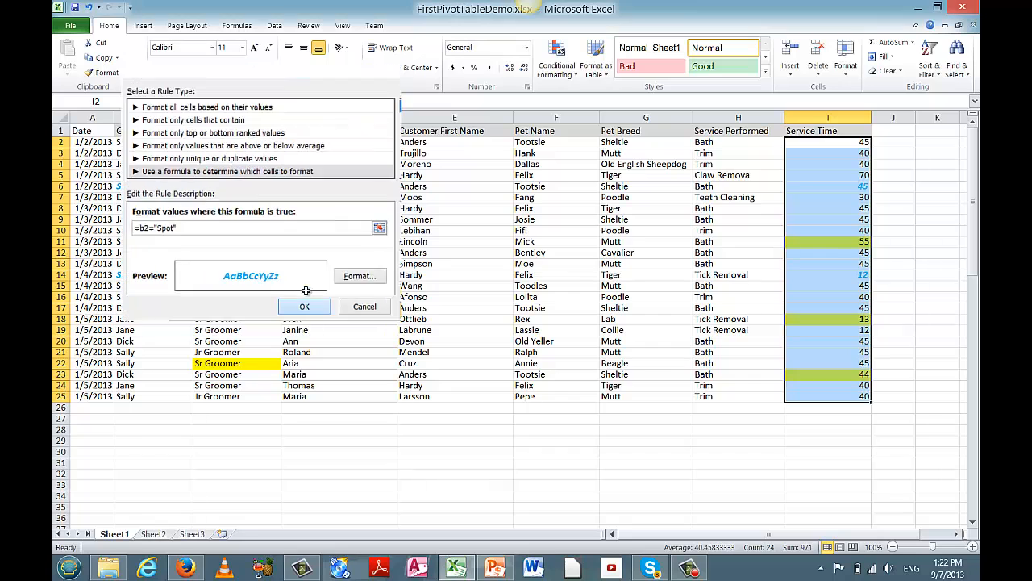
{"action": "left_click", "coordinate": [799, 472]}
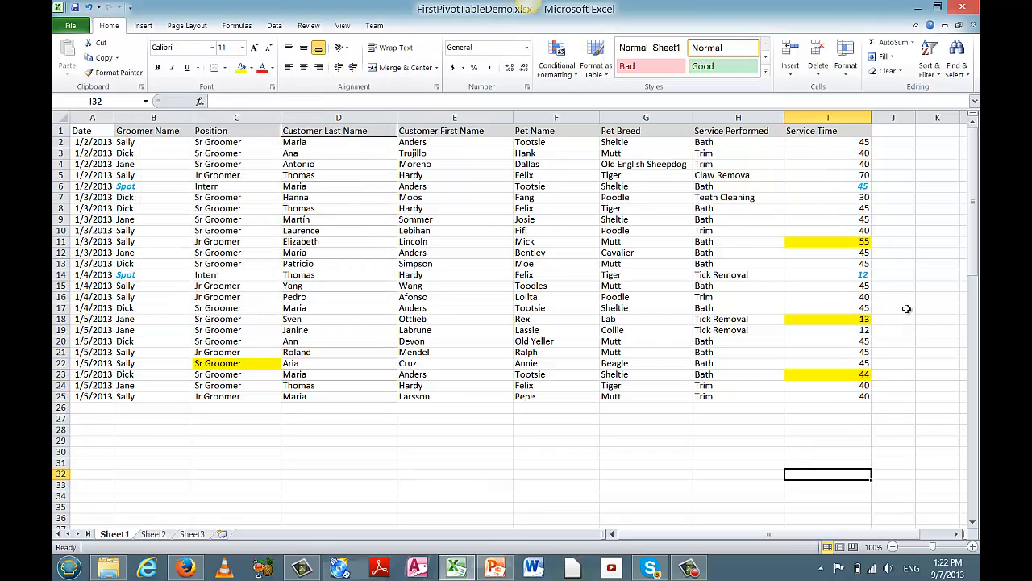